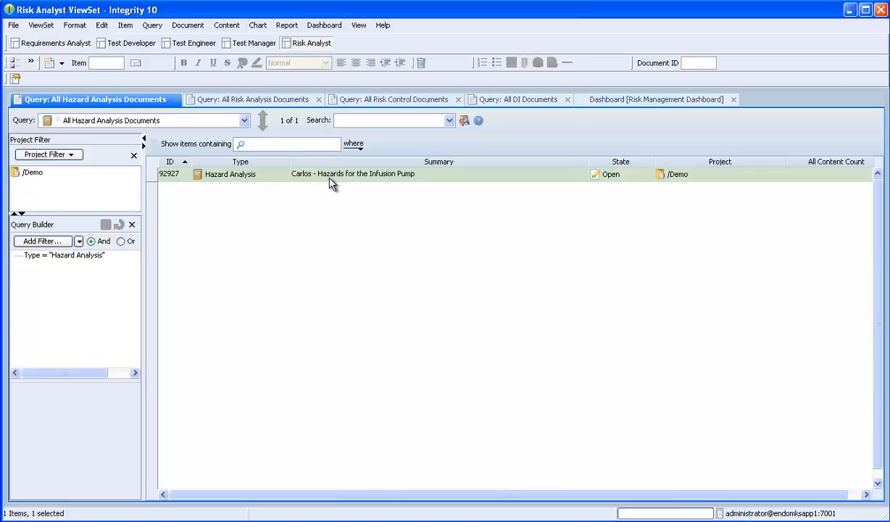
Open the "Hazards for the Infusion Pump" hazard analysis document from the query results
left_click(330, 183)
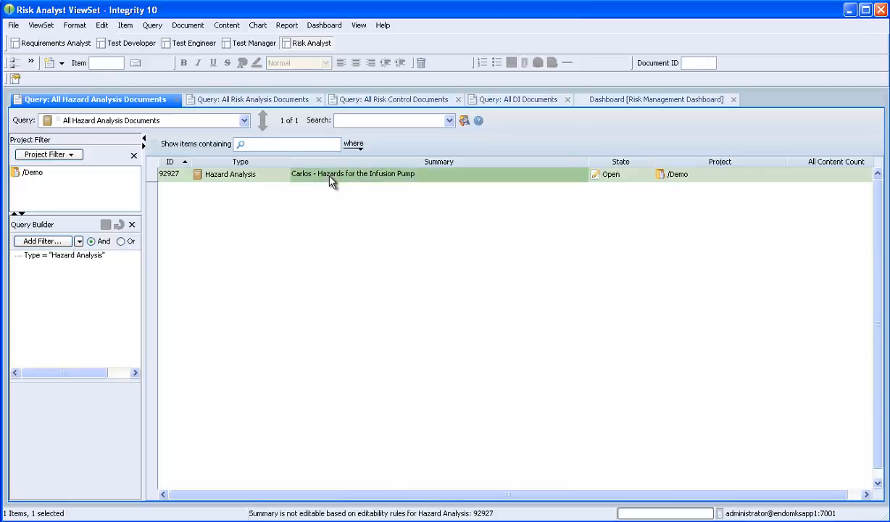
right_click(330, 181)
left_click(359, 214)
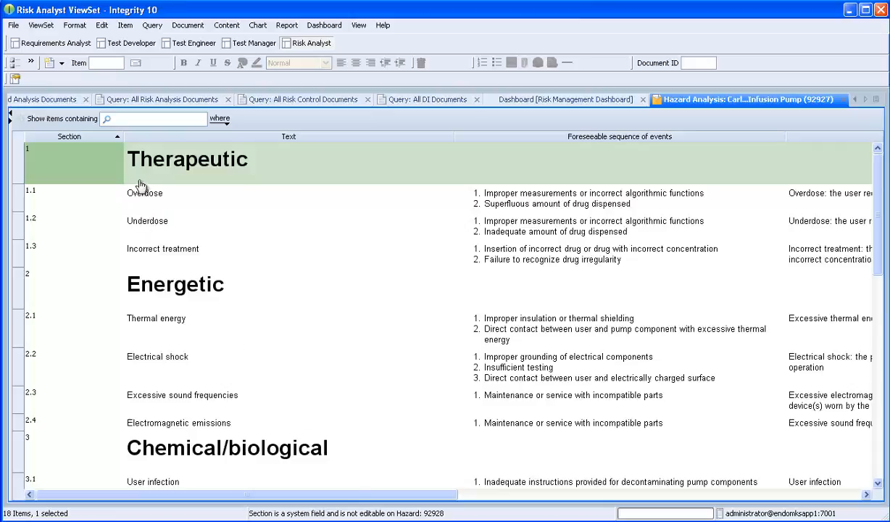
Examine the Underdose hazard under Therapeutic and the Thermal energy hazard under Energetic
left_click(158, 228)
left_click(158, 229)
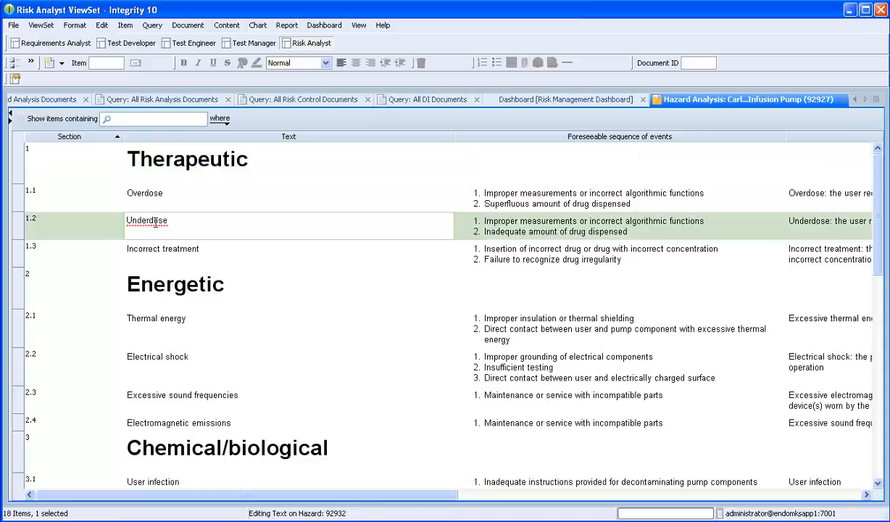
left_click(173, 322)
left_click(174, 322)
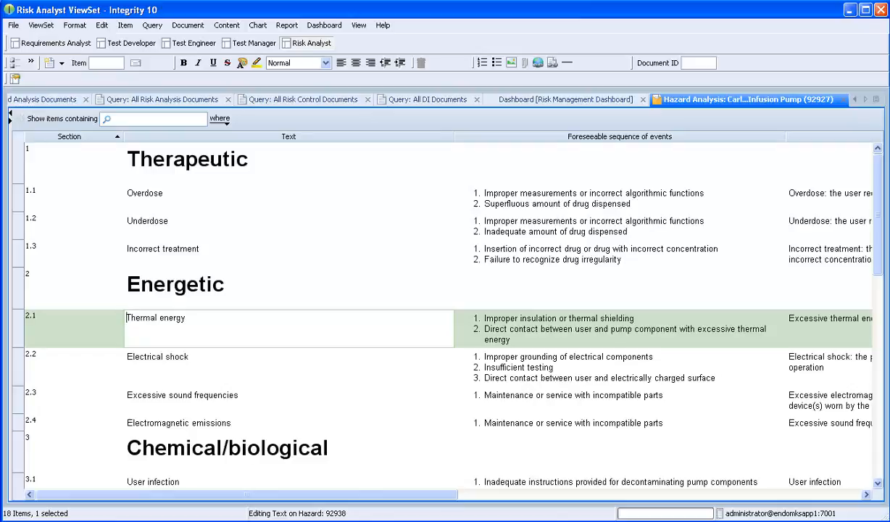
Review the Overdose hazard's foreseeable sequence of events, hazardous situation and harm, and close the hazard analysis document
left_click(552, 193)
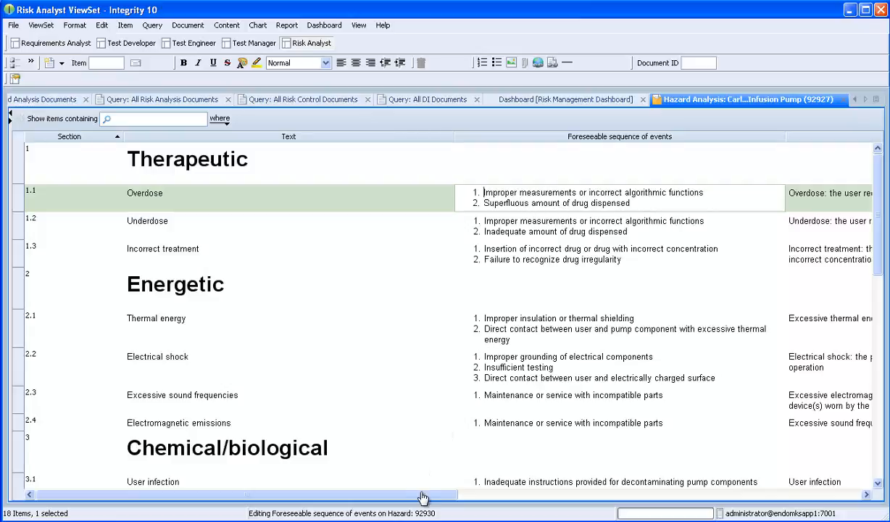
left_click_drag(423, 498, 642, 502)
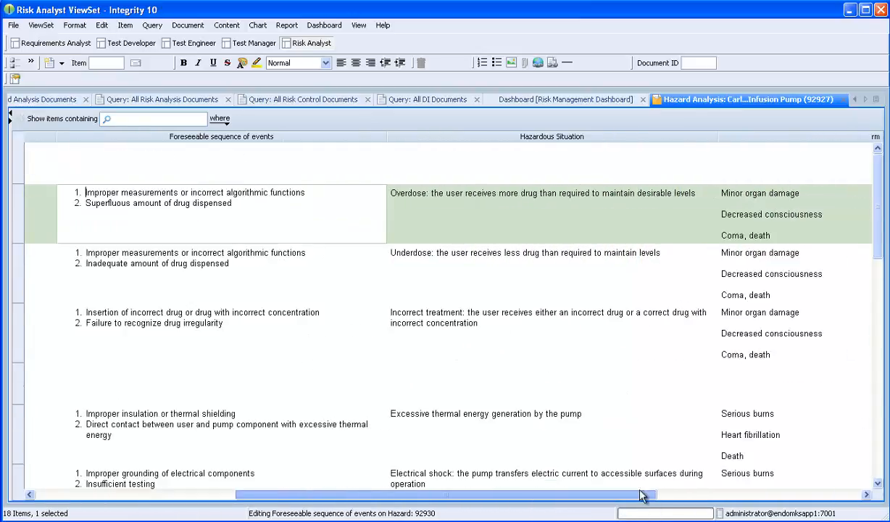
left_click(407, 203)
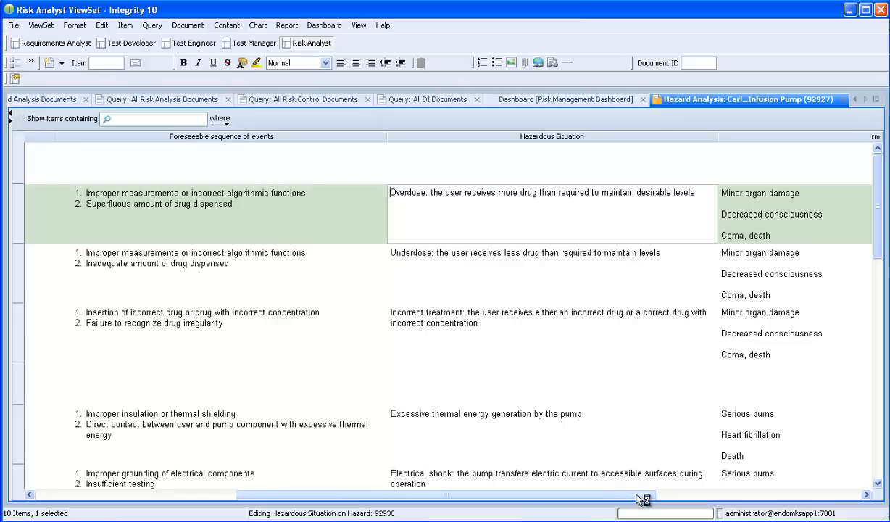
left_click(867, 496)
left_click(868, 496)
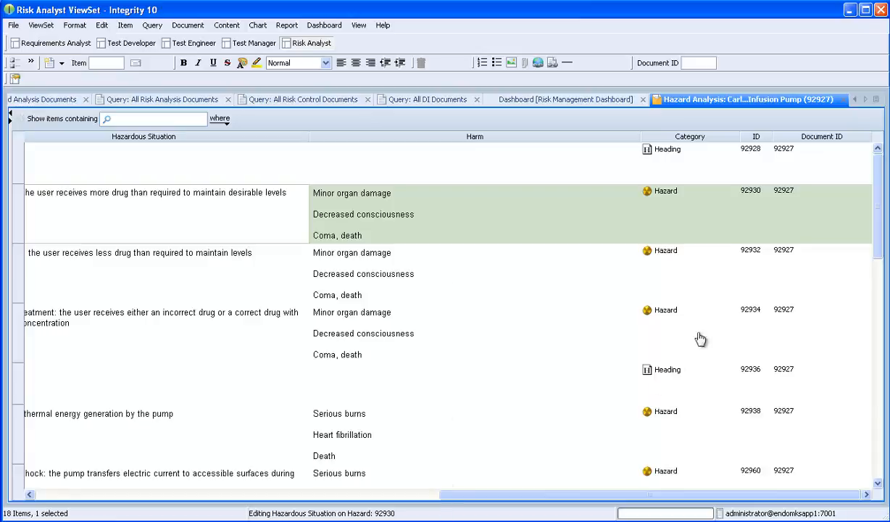
left_click(846, 99)
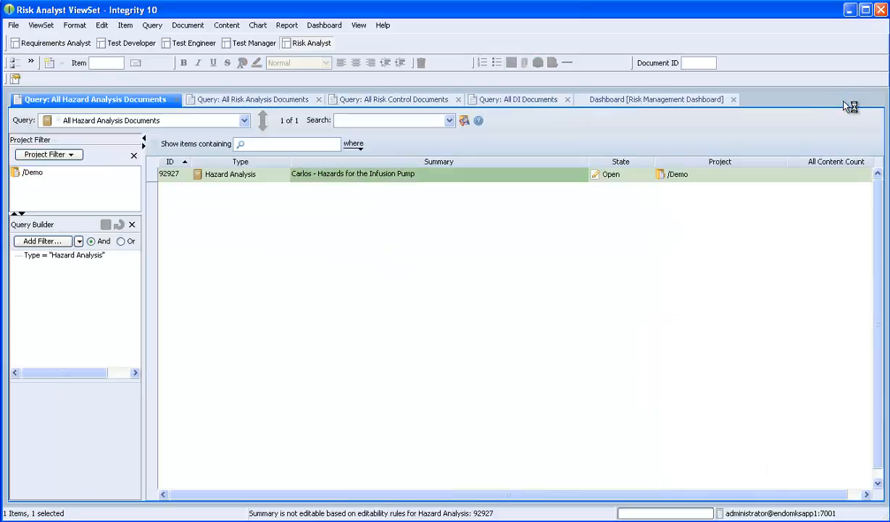
Open the "Software Risks for the Infusion Pump" document from the All Risk Analysis Documents query
left_click(257, 99)
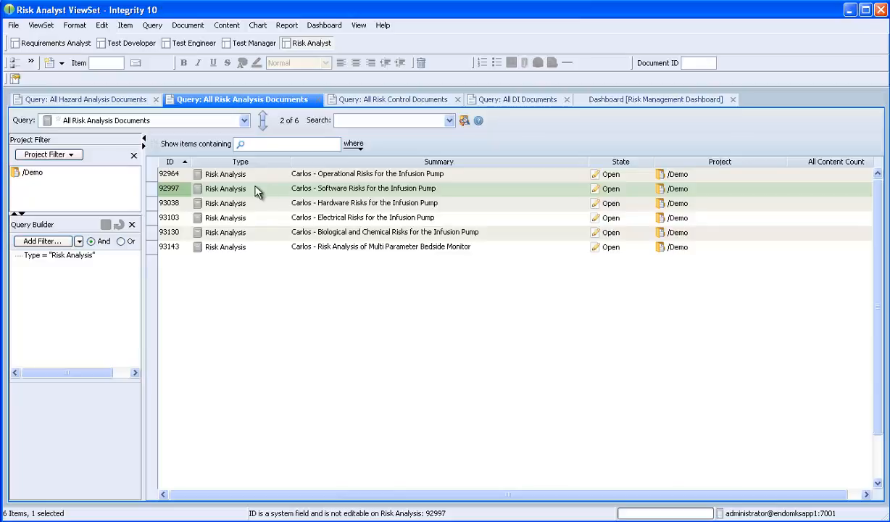
right_click(186, 191)
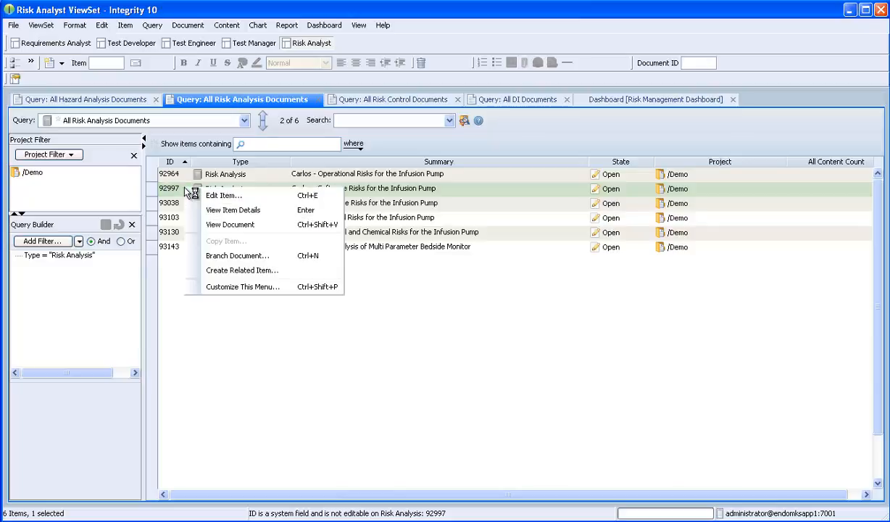
left_click(231, 225)
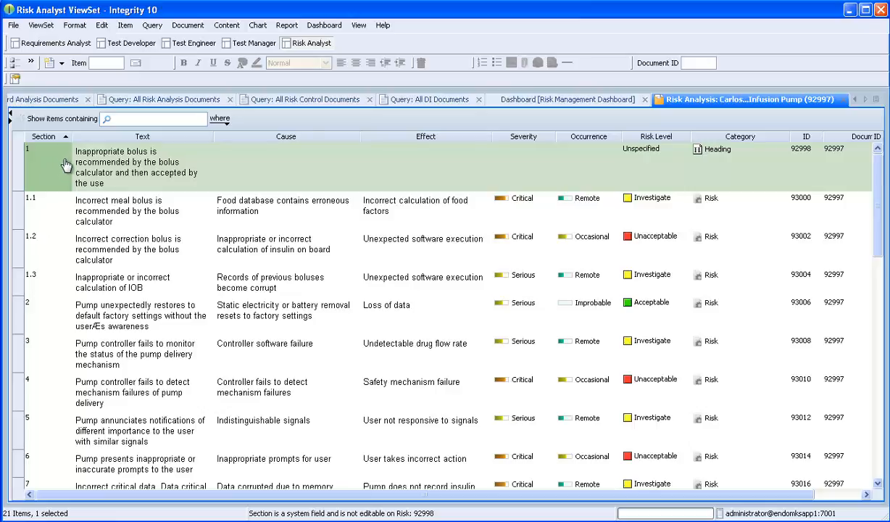
Examine the text, occurrence and risk level of the incorrect meal bolus risk, and close the software risks document
left_click(131, 211)
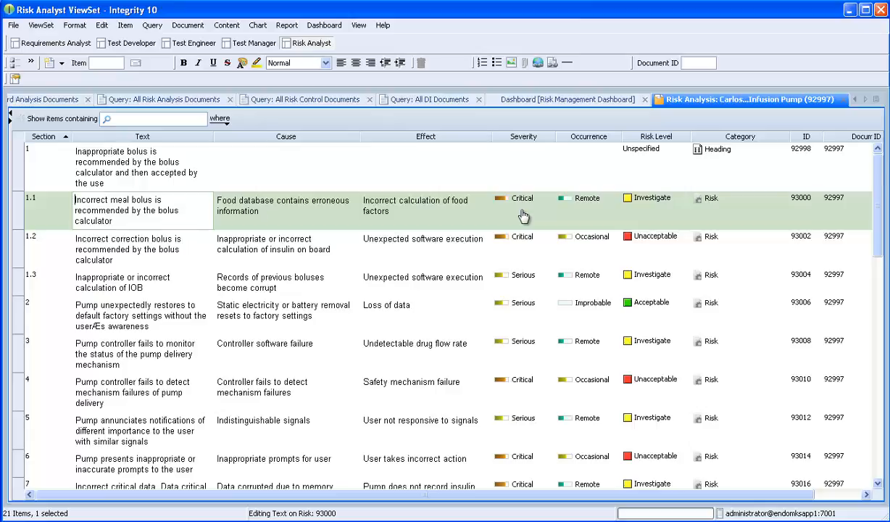
left_click(588, 208)
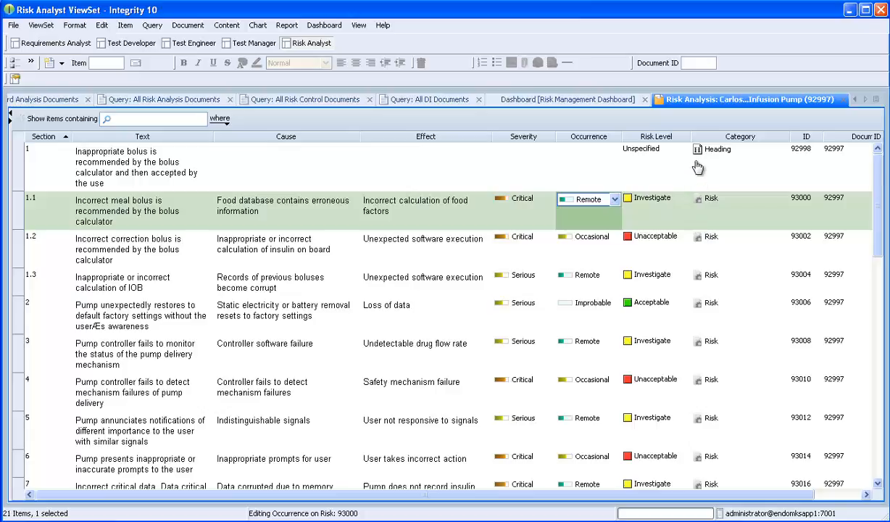
left_click(664, 163)
left_click(845, 100)
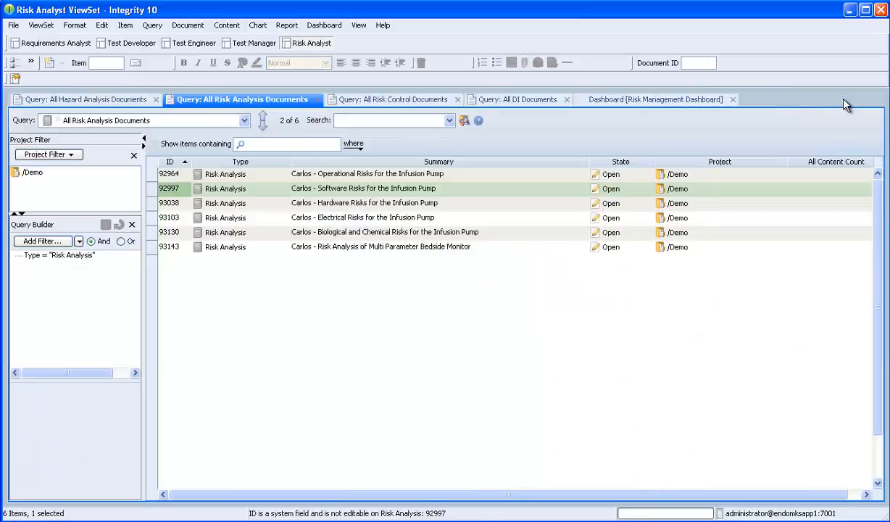
View the downstream traces of the infusion pump hazard analysis document, inspect the Overdose hazard, and close the traces view
left_click(125, 98)
left_click(177, 174)
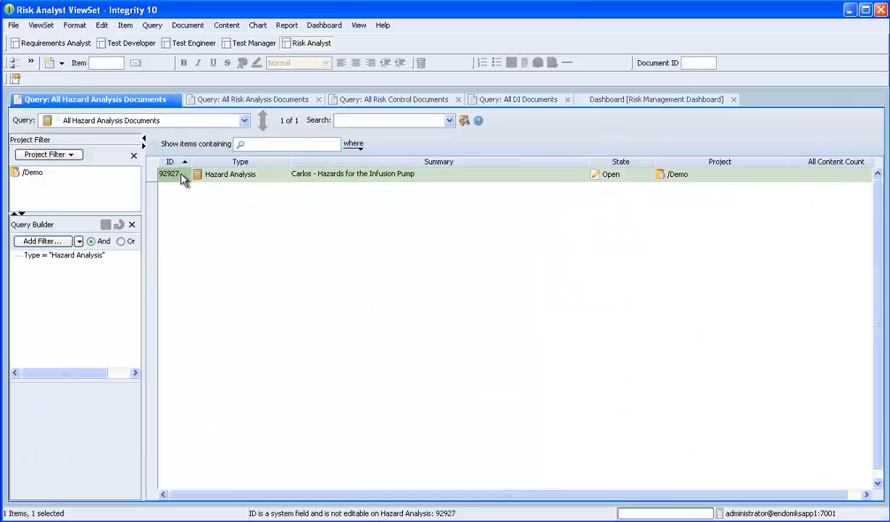
left_click(235, 28)
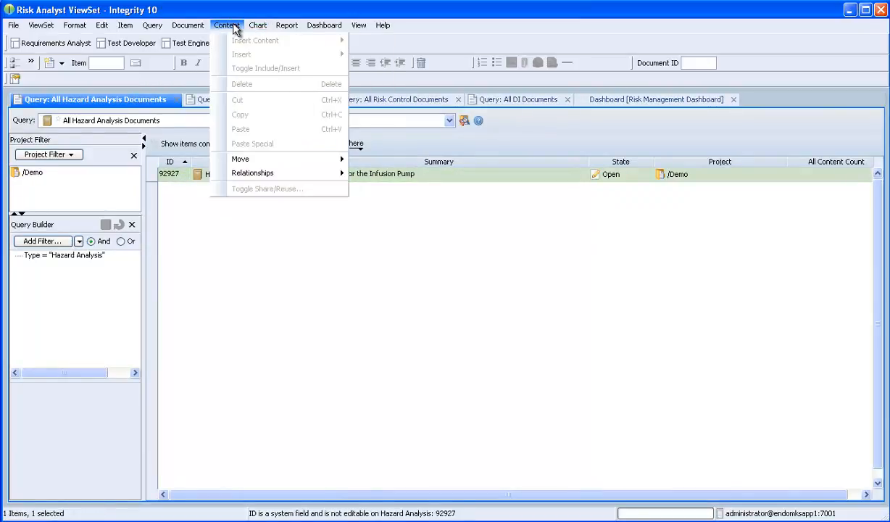
mouse_move(279, 174)
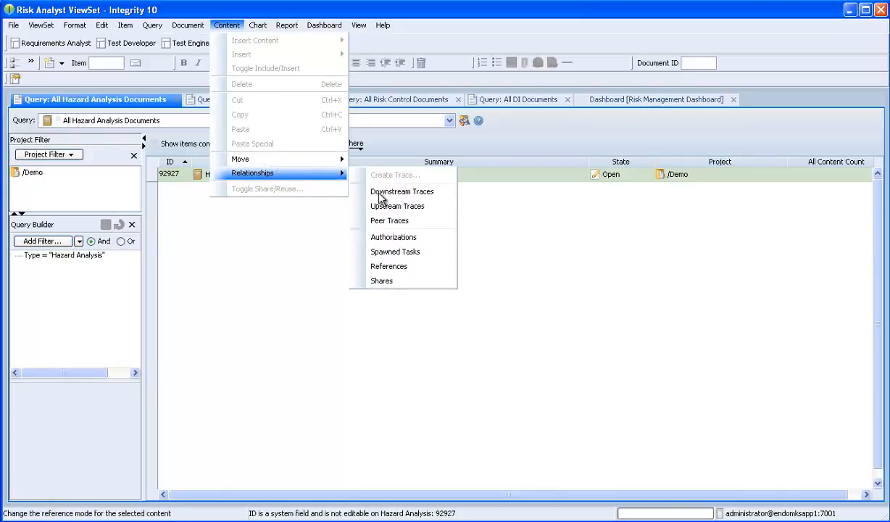
left_click(401, 192)
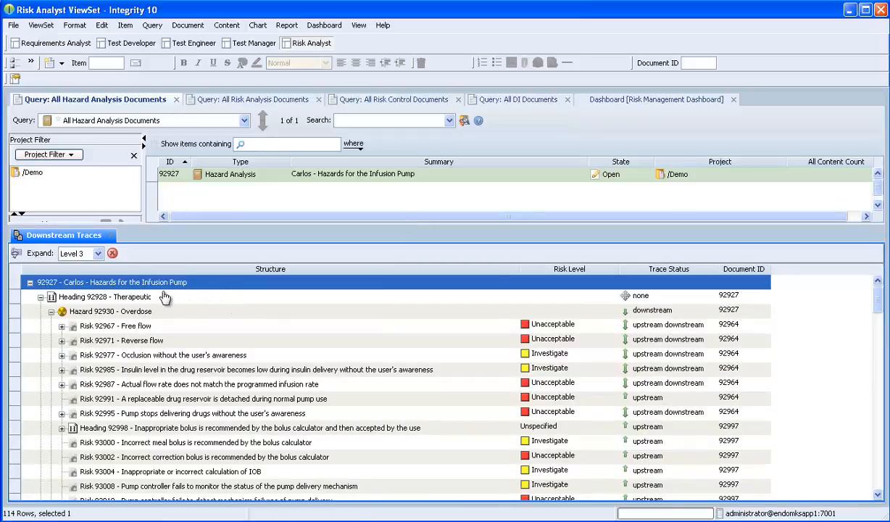
left_click(134, 313)
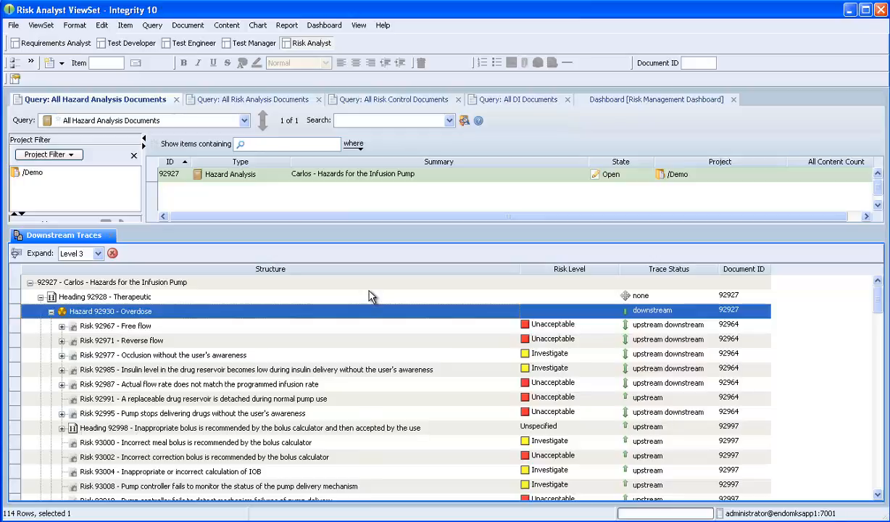
left_click(112, 236)
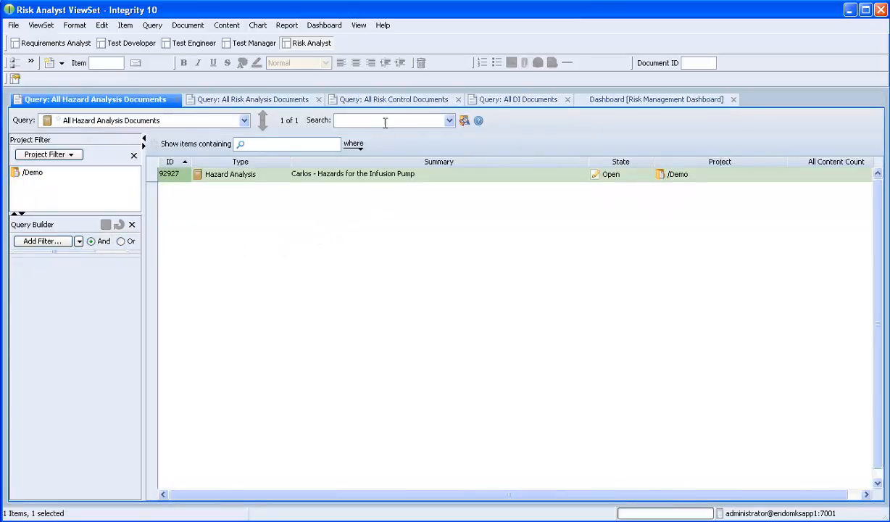
Open the "Risk Control Measures for Infusion Pump" document from the All Risk Control Documents query
left_click(390, 99)
left_click_drag(227, 165, 131, 180)
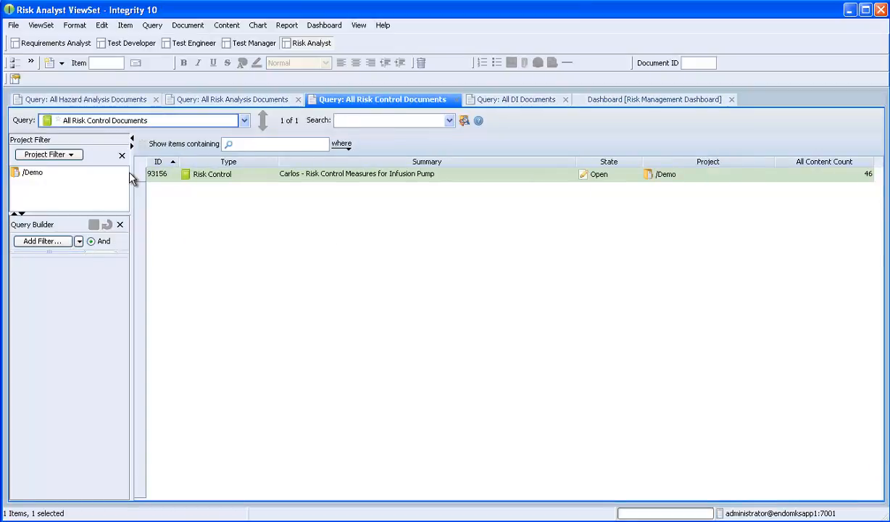
left_click(206, 177)
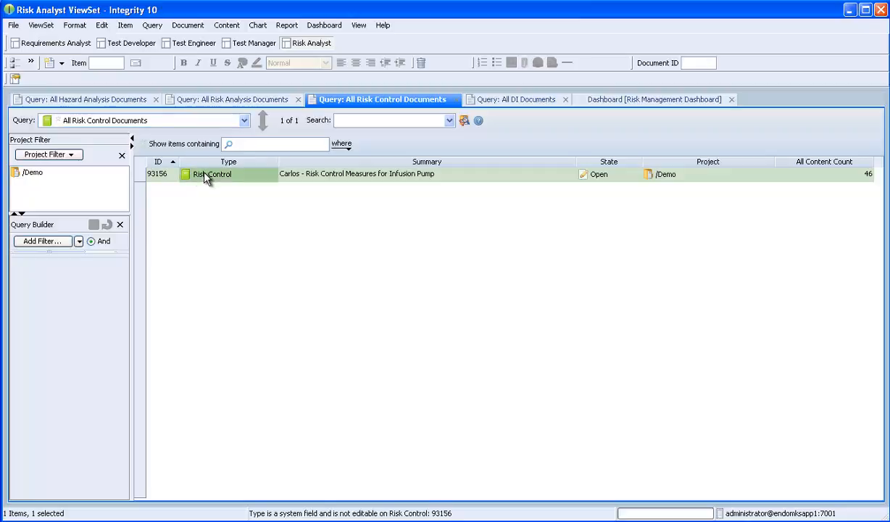
right_click(206, 178)
left_click(238, 211)
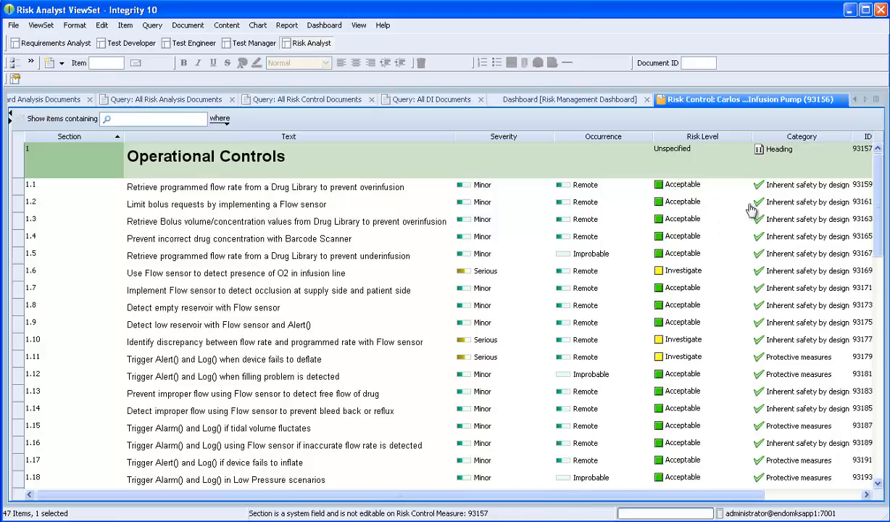
Review the available category options for risk control 1.2, cancel the selection, and close the risk control document
left_click(784, 208)
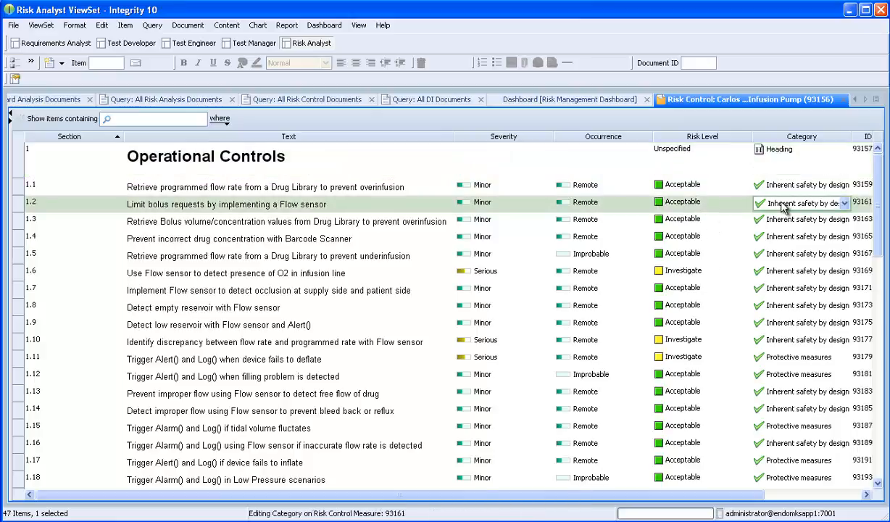
left_click(846, 206)
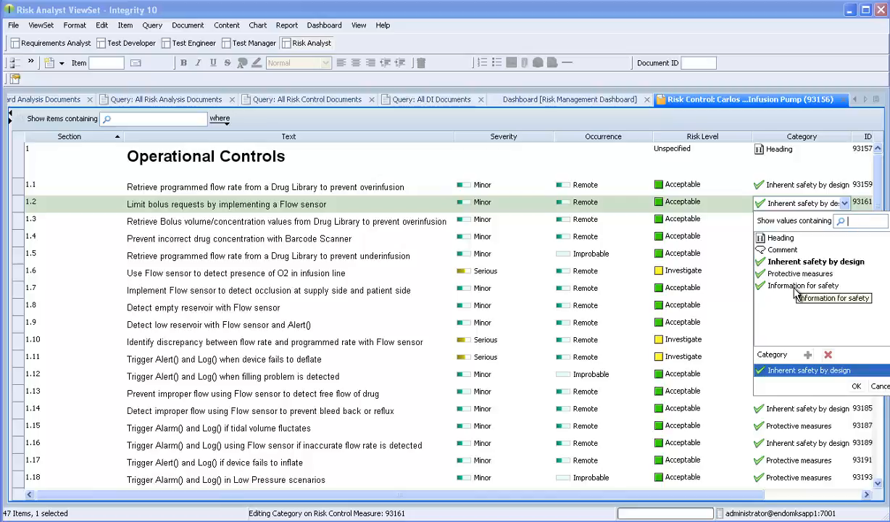
left_click(879, 387)
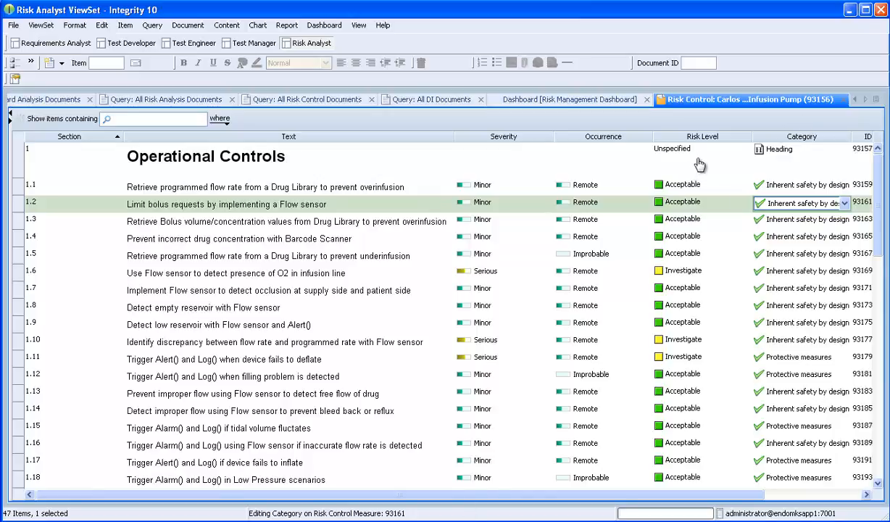
left_click(844, 100)
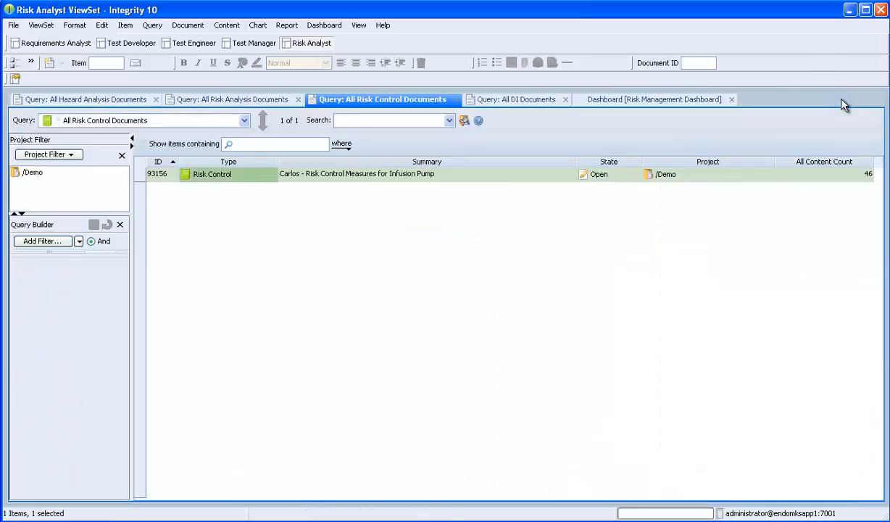
Display the downstream traces of the hazard analysis document in the All Hazard Analysis Documents query
left_click(101, 96)
left_click(227, 26)
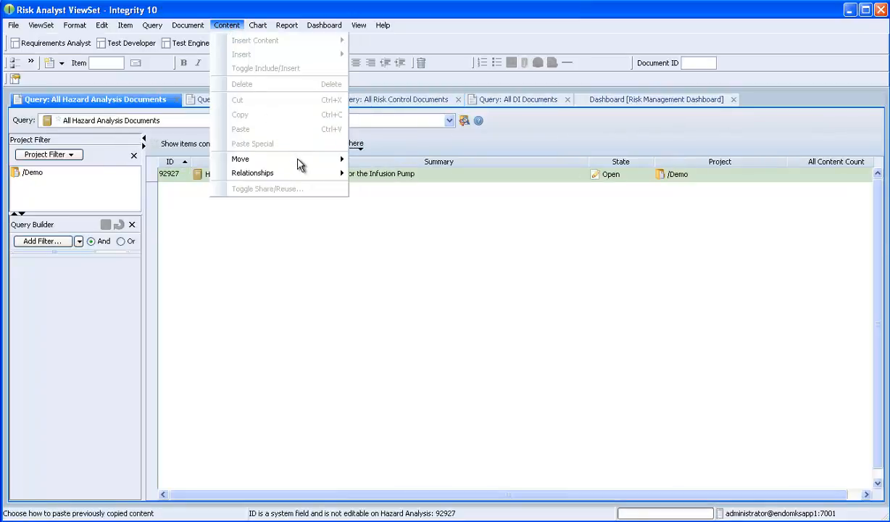
mouse_move(304, 172)
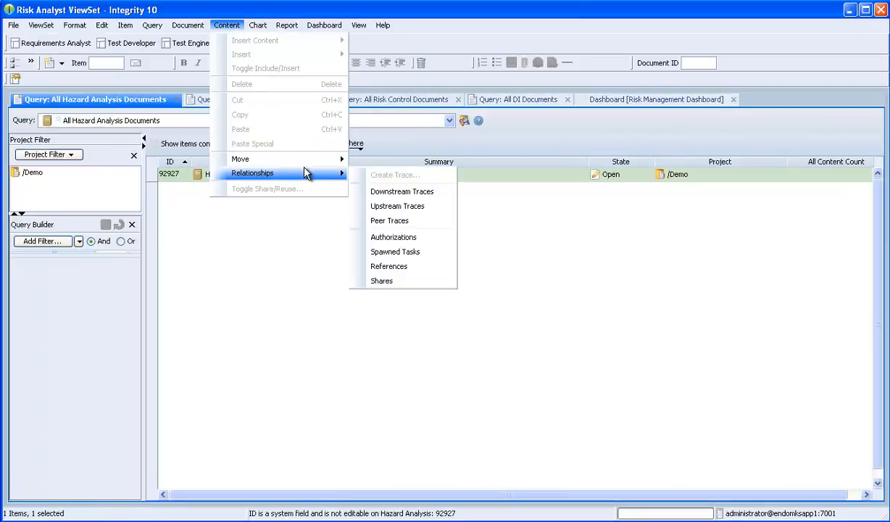
left_click(402, 193)
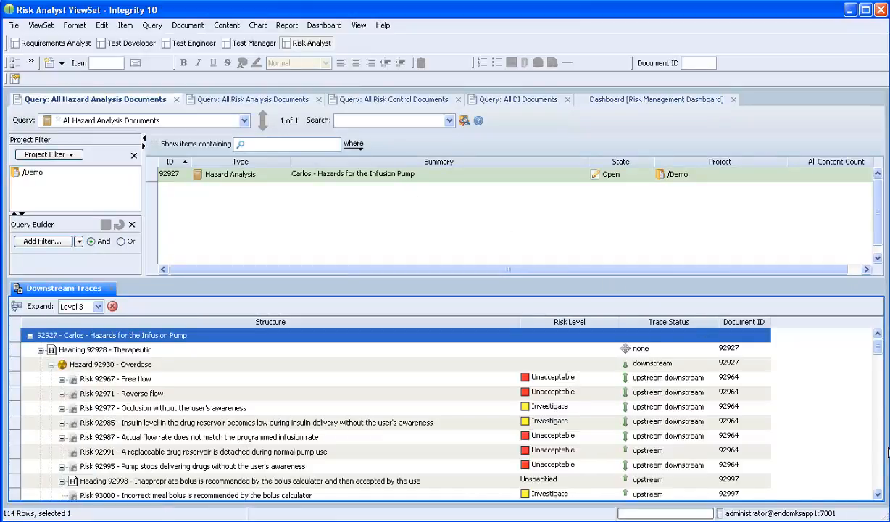
left_click(879, 496)
left_click(879, 495)
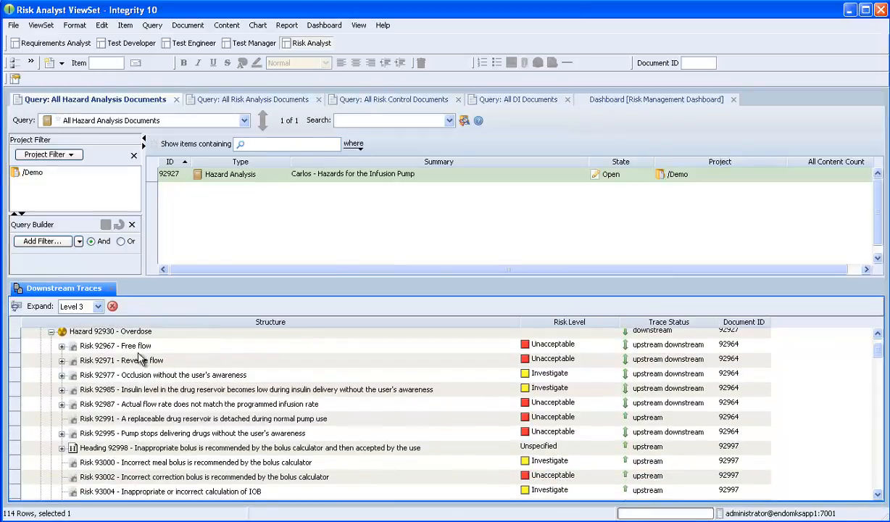
Expand the Free flow risk under Overdose and both of its risk controls to trace them to their requirements
left_click(61, 346)
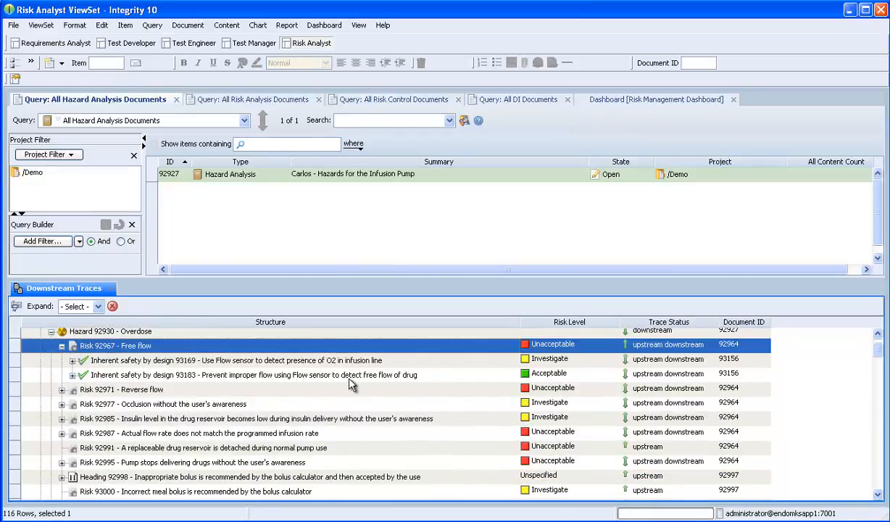
left_click(73, 361)
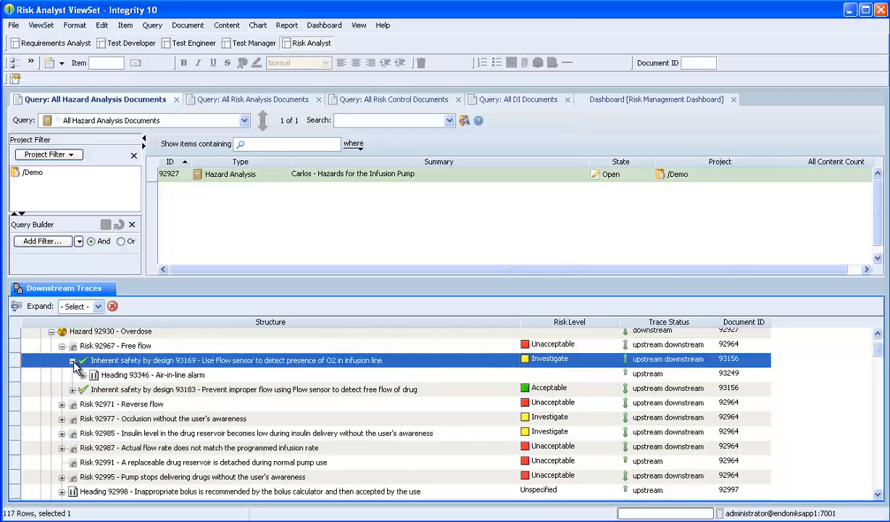
left_click(72, 390)
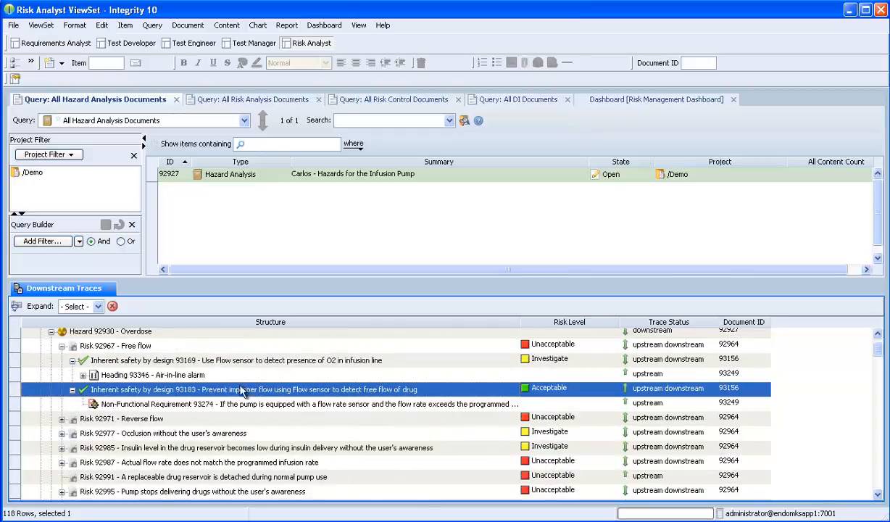
Check the traced items under the Free flow controls, and expand the Reverse flow risk and its control down to the Reverse delivery requirement
left_click(187, 405)
left_click(169, 390)
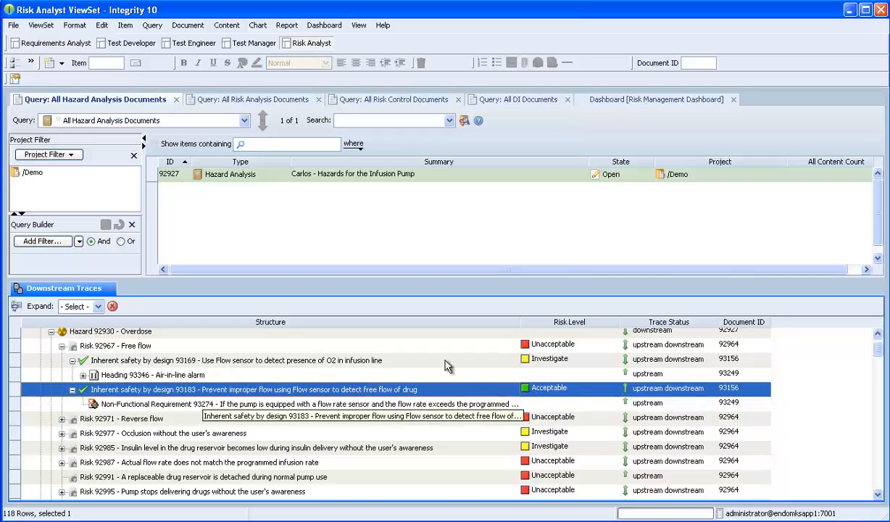
left_click(134, 374)
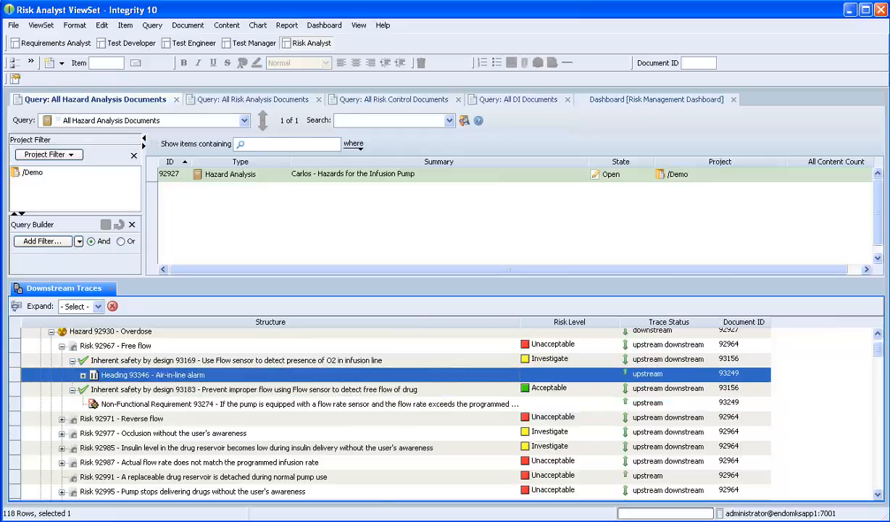
left_click(61, 418)
left_click(72, 432)
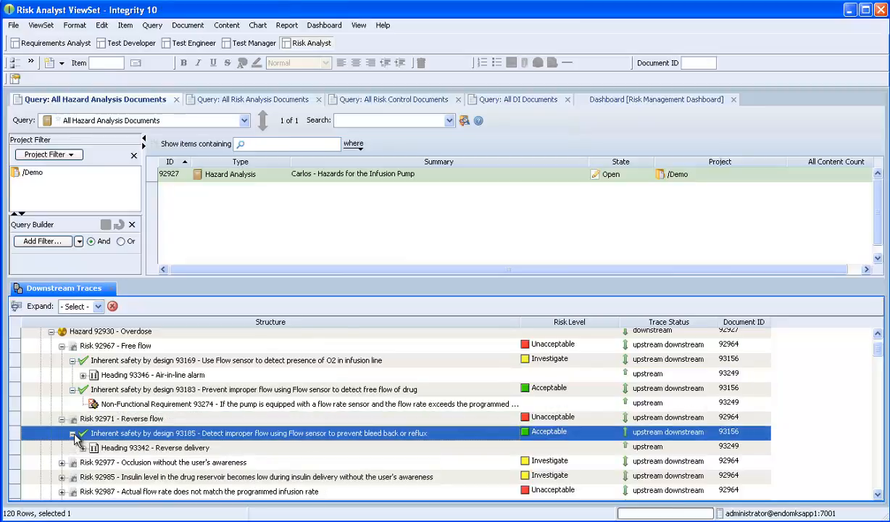
left_click(83, 448)
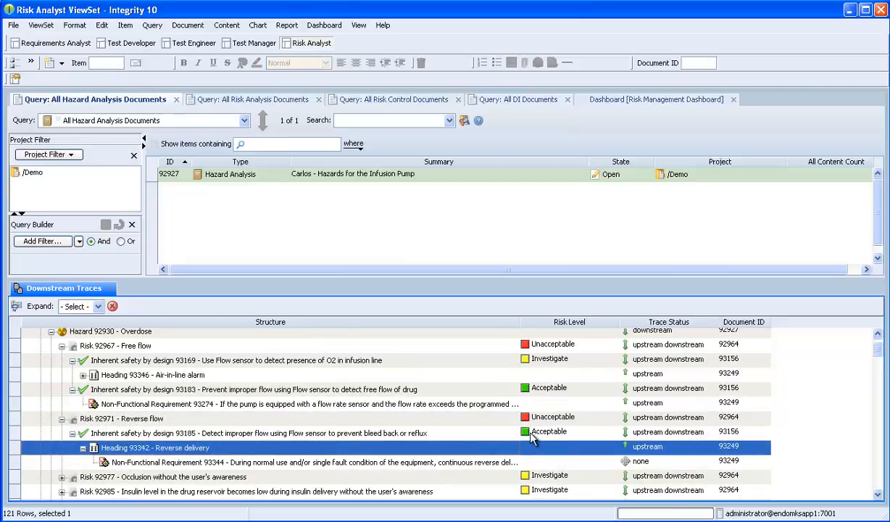
Look through the remaining Overdose risks below Reverse flow in the downstream traces, including their risk levels and trace statuses
left_click(878, 496)
left_click(879, 495)
left_click(879, 495)
left_click(879, 495)
left_click(879, 495)
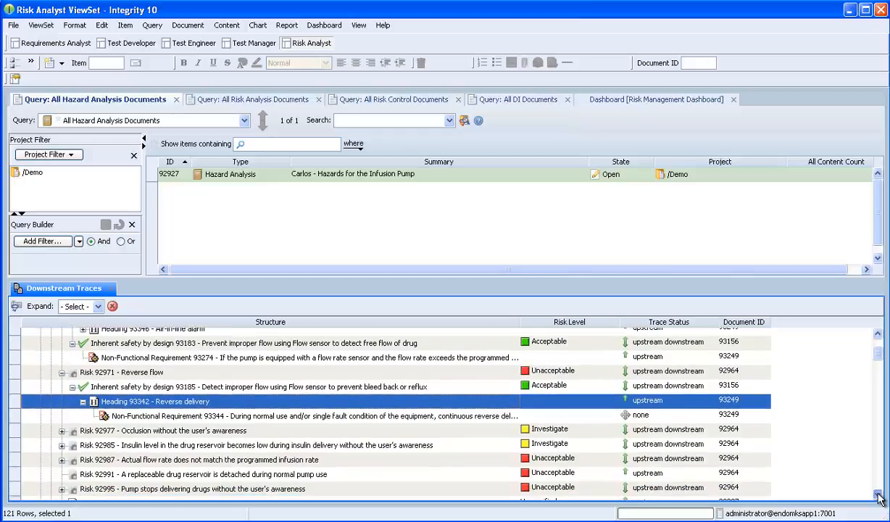
left_click(878, 496)
left_click(879, 496)
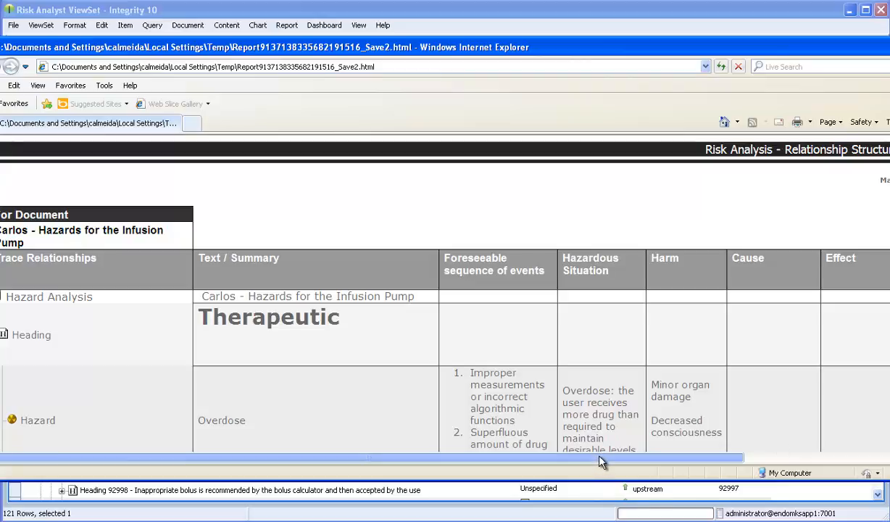
Examine the Risk Analysis - Relationship Structure View report, following the Overdose hazard to its requirements and checking the cause, effect, severity and risk level columns
scroll(102, 333, "down", 5)
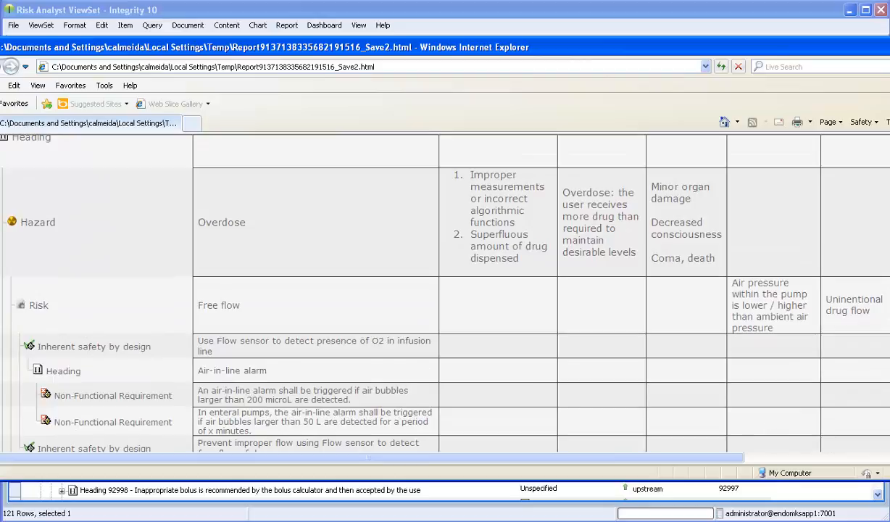
scroll(427, 290, "down", 2)
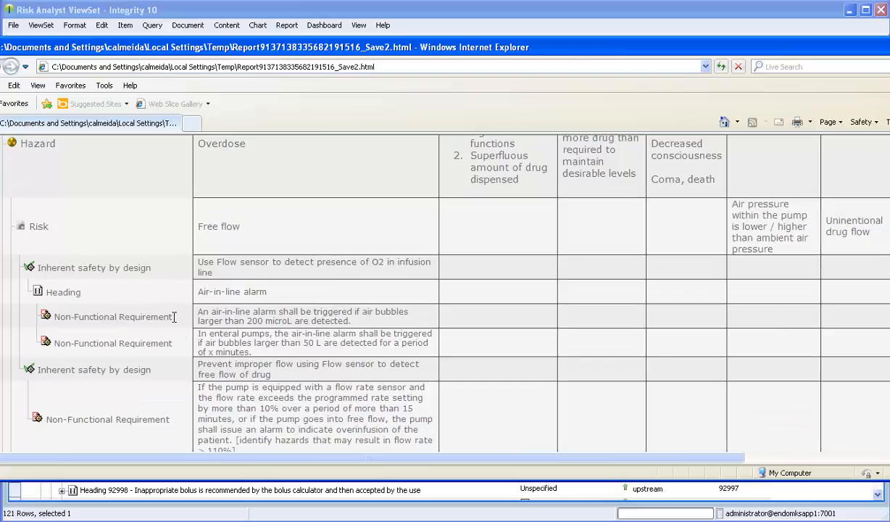
left_click_drag(174, 317, 41, 300)
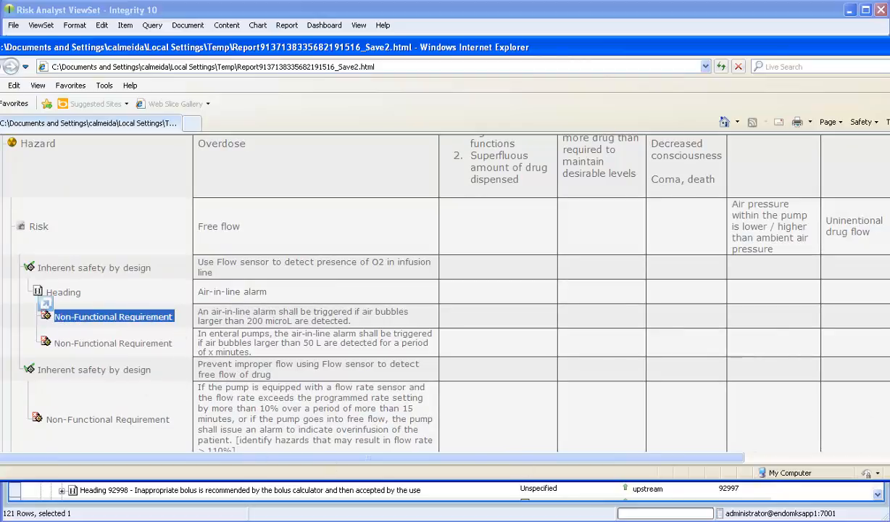
scroll(445, 293, "up", 4)
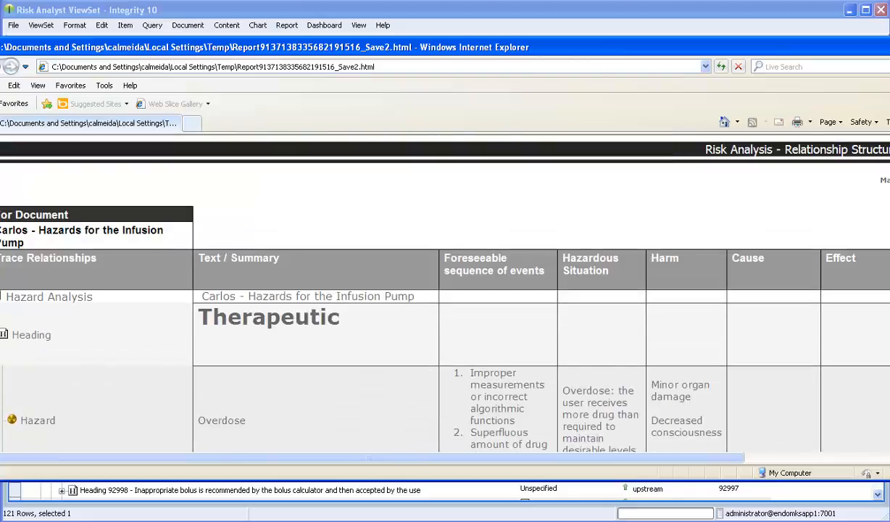
left_click_drag(274, 462, 533, 490)
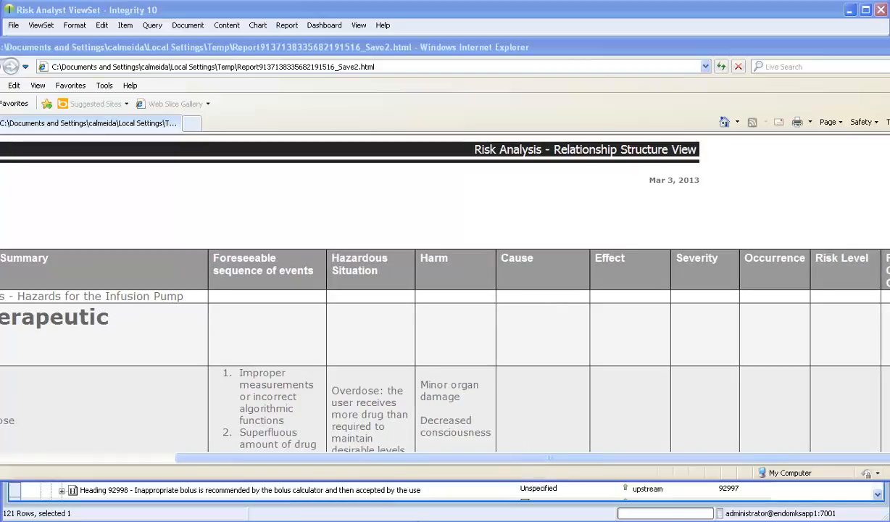
Switch from the report back to Integrity, show the Risk Management Dashboard, and close the downstream traces view
left_click(324, 521)
left_click(653, 99)
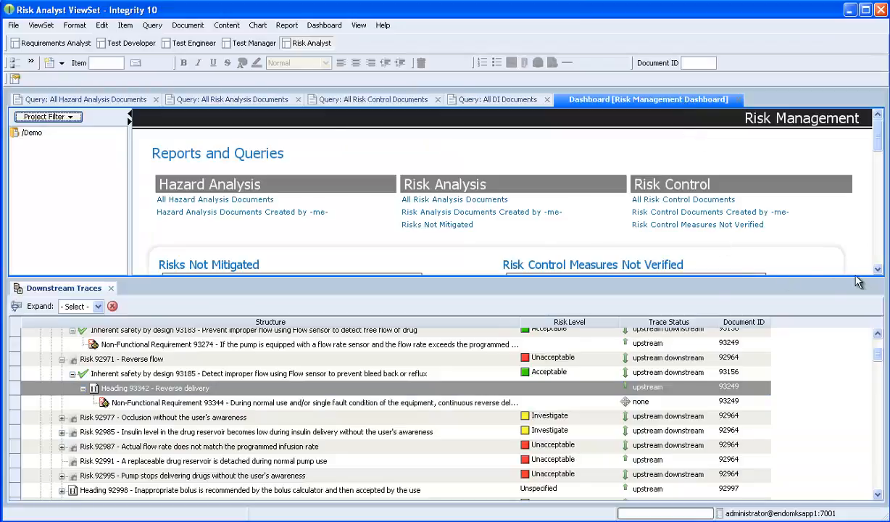
left_click(111, 288)
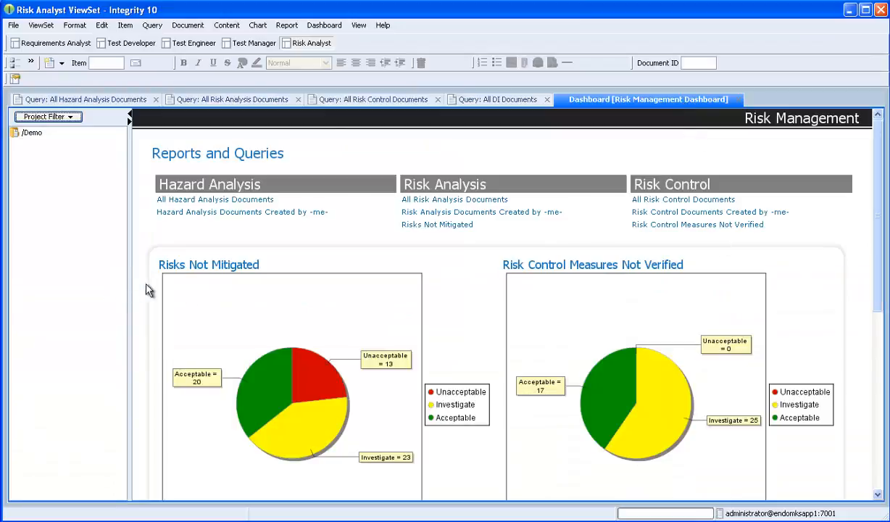
List the unacceptable risks behind the Risks Not Mitigated chart, and close the resulting query
mouse_move(879, 165)
left_mouse_down()
mouse_move(874, 250)
mouse_move(876, 178)
left_mouse_up()
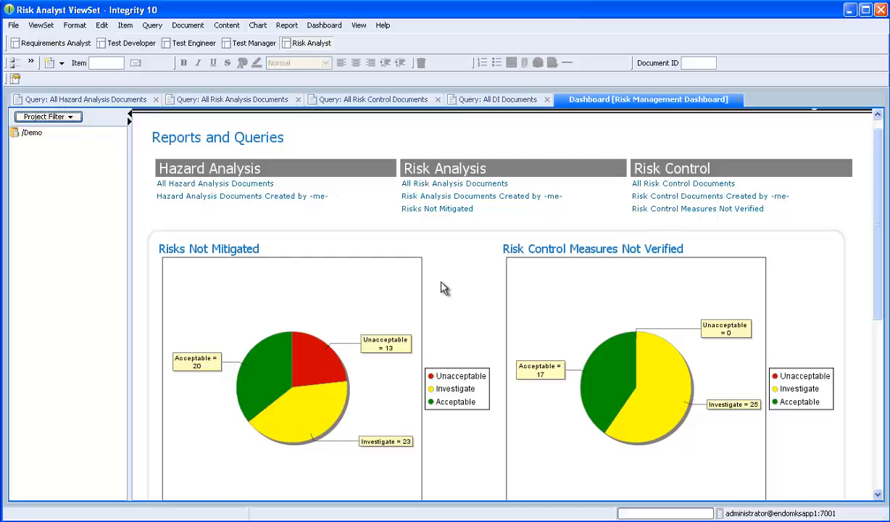
left_click_drag(880, 232, 886, 280)
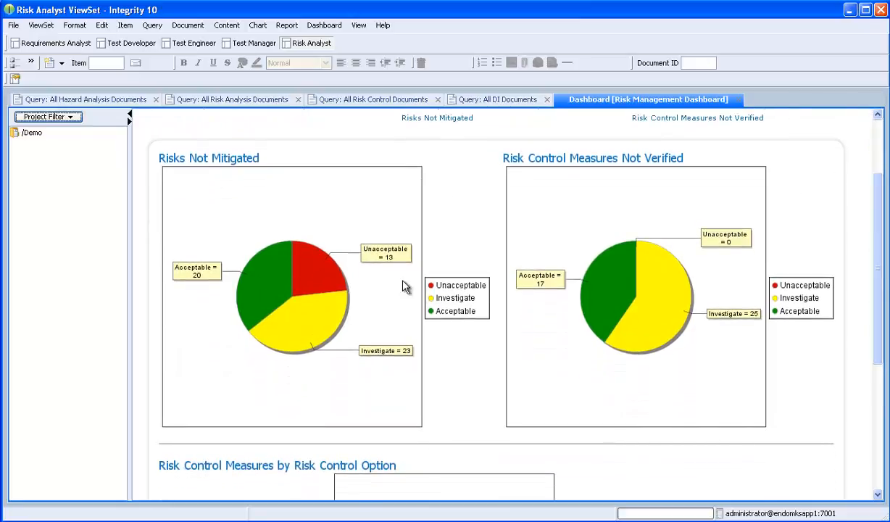
left_click(322, 278)
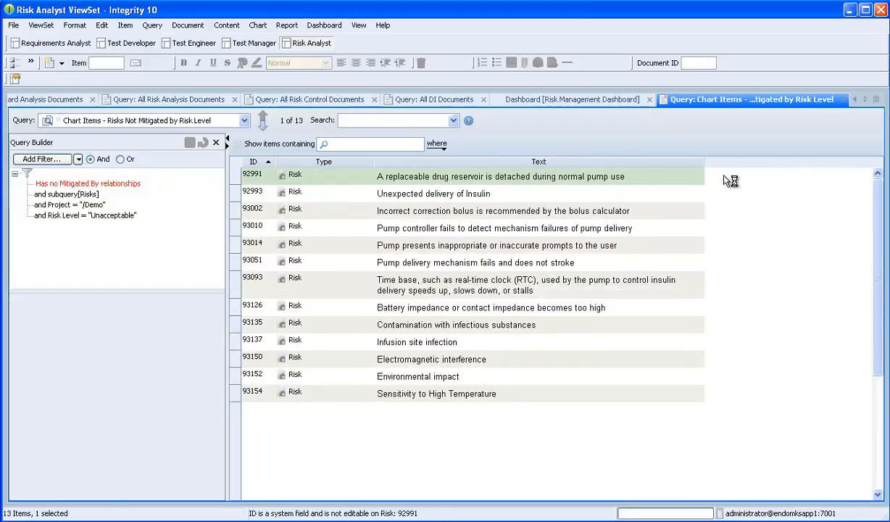
key("ctrl+w")
Look over the dashboard's charts and query links, and close the Risk Management Dashboard
scroll(881, 319, "down", 3)
left_click_drag(880, 337, 876, 191)
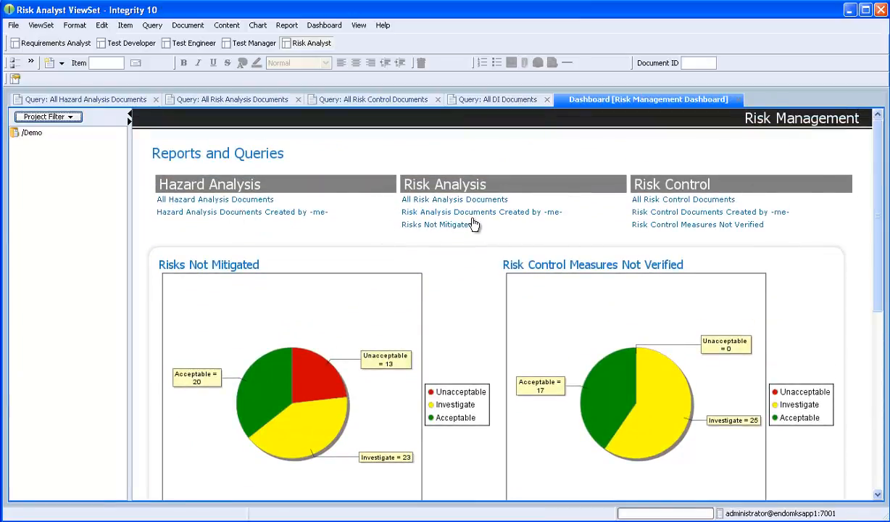
left_click_drag(880, 198, 881, 260)
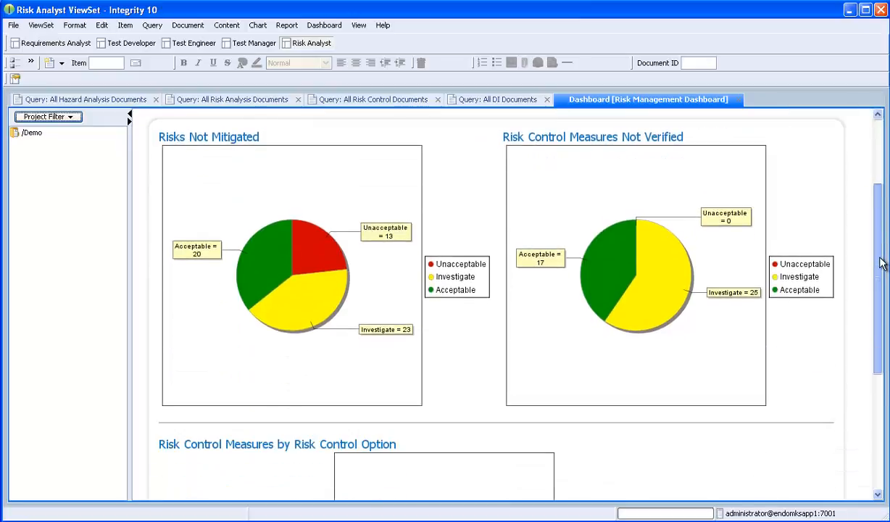
left_click(735, 99)
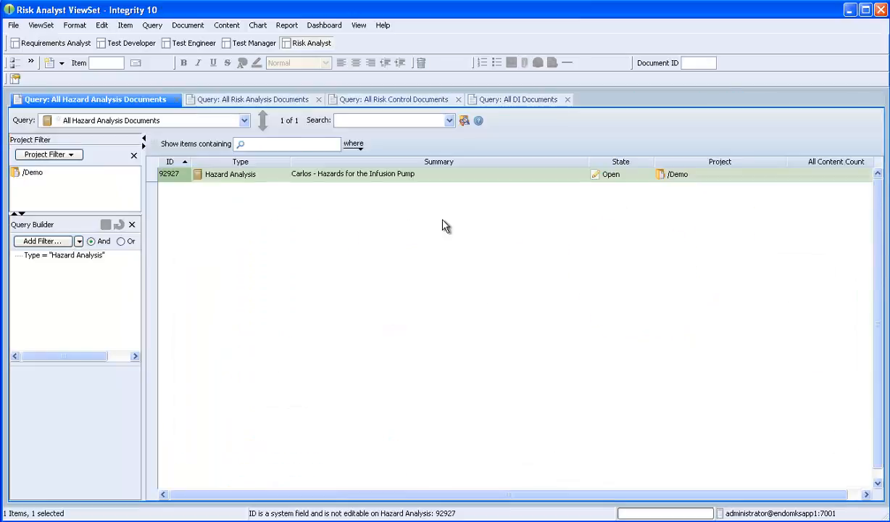